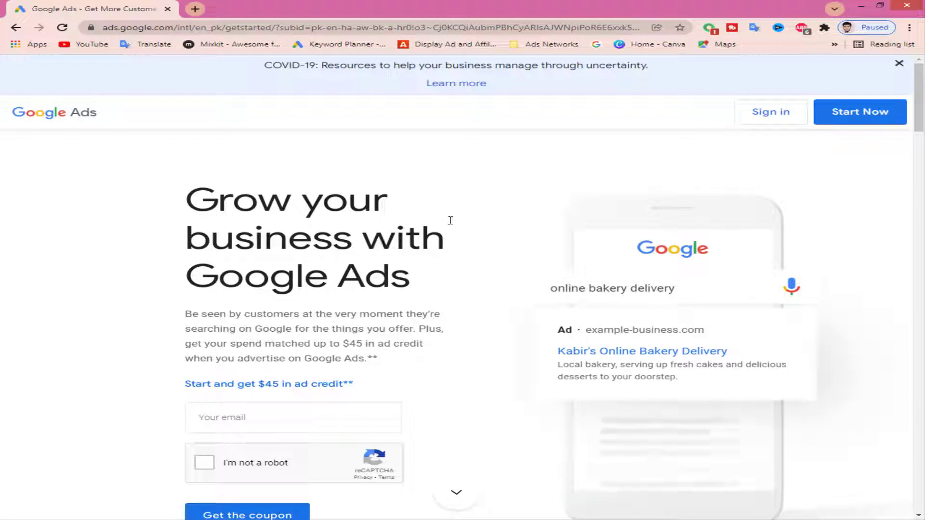
Step: Sign in to Google Ads and open the account's Access and security page from the campaign overview
click(784, 115)
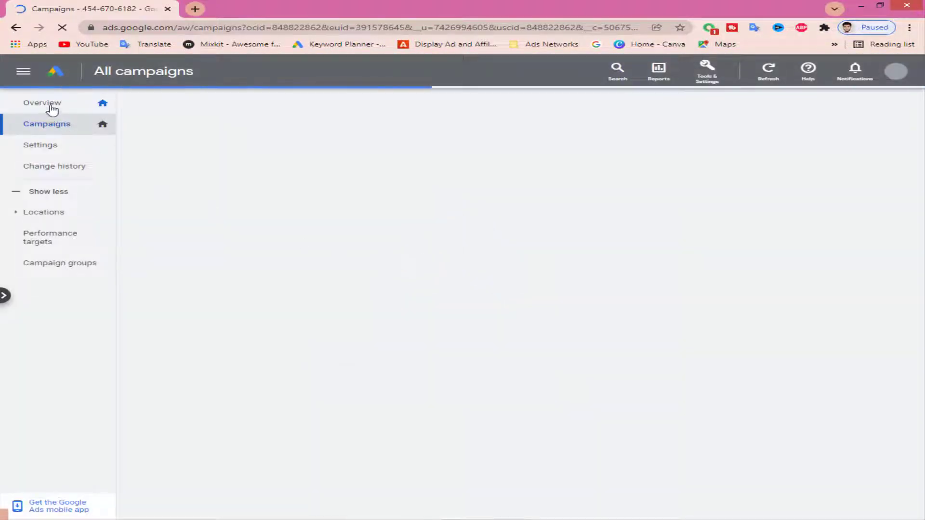
click(57, 103)
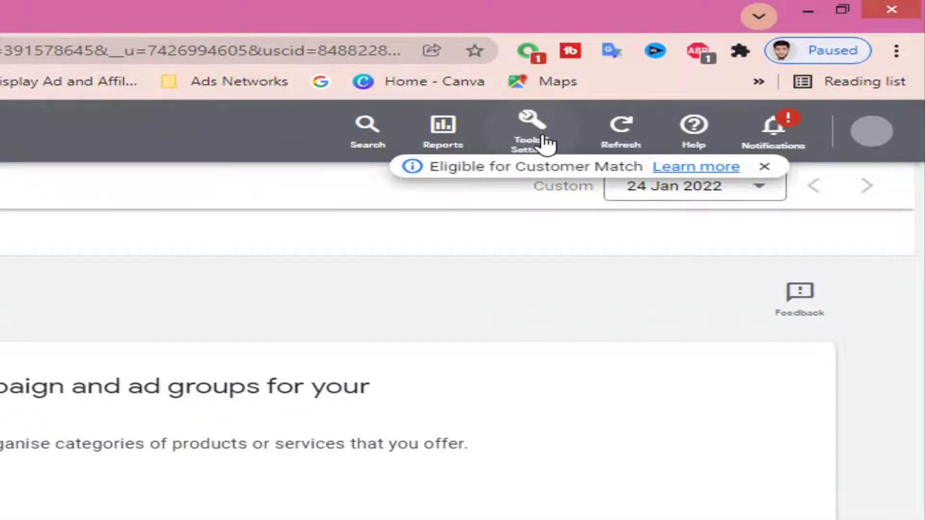
click(545, 144)
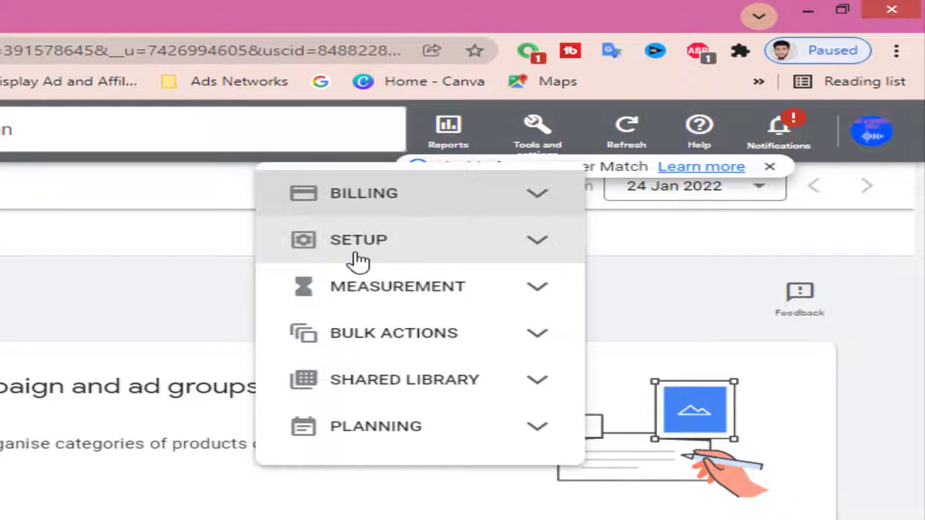
click(540, 251)
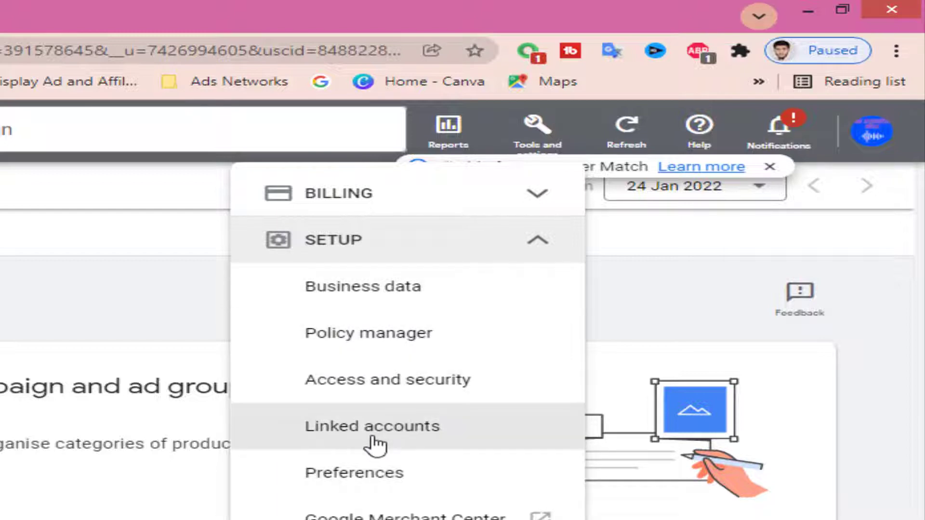
click(417, 393)
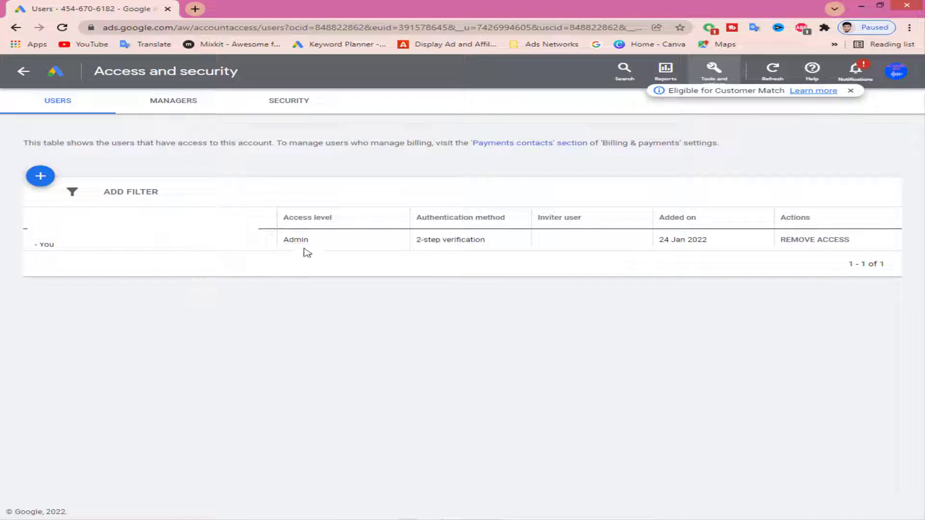
Step: Start an invitation for a new account user and enter the invitee's email address
mouse_move(337, 223)
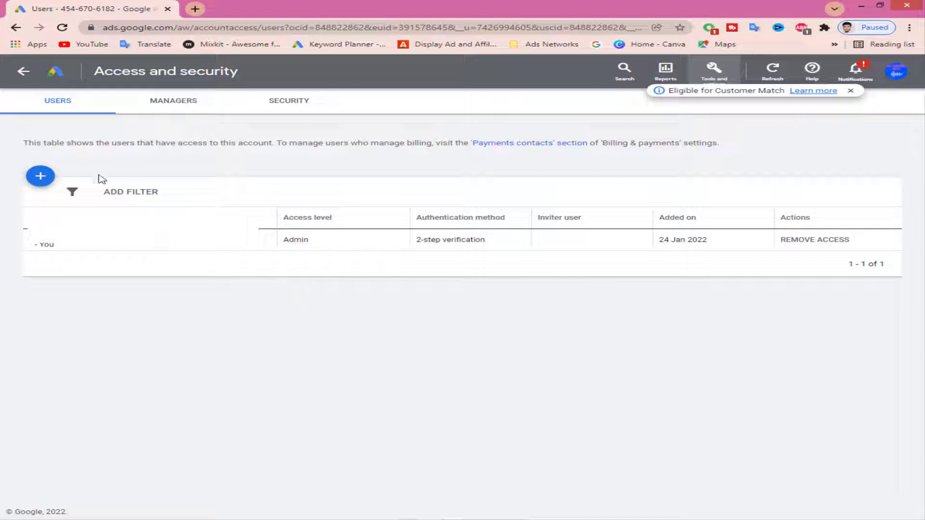
click(46, 183)
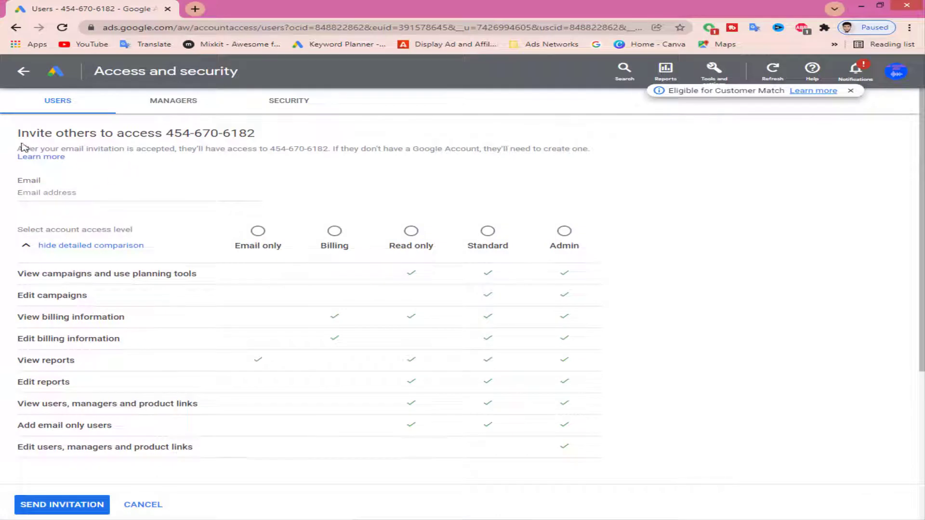
drag(22, 134, 170, 145)
click(224, 135)
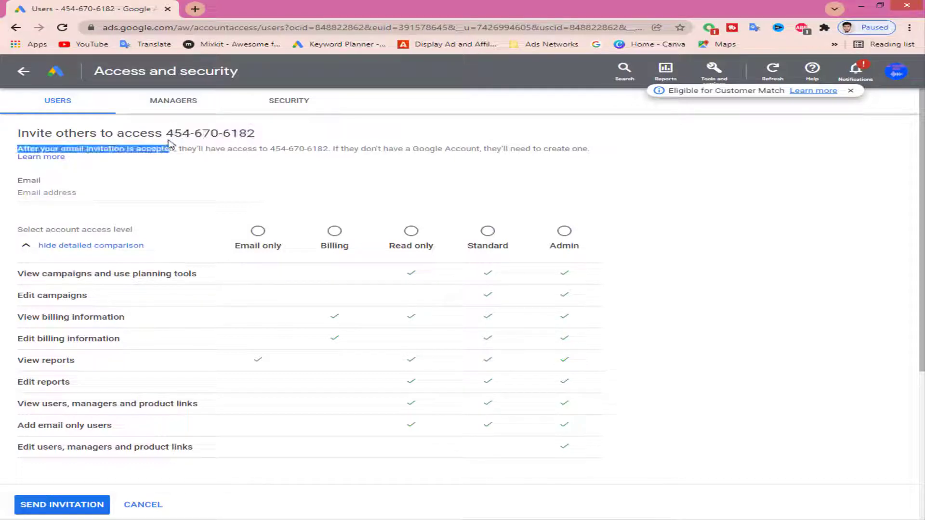
click(81, 204)
click(54, 191)
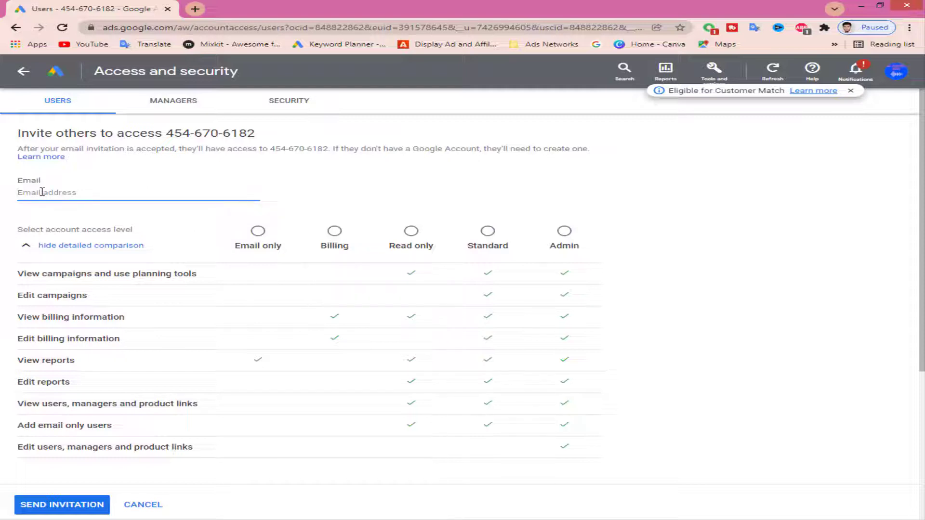
text(r)
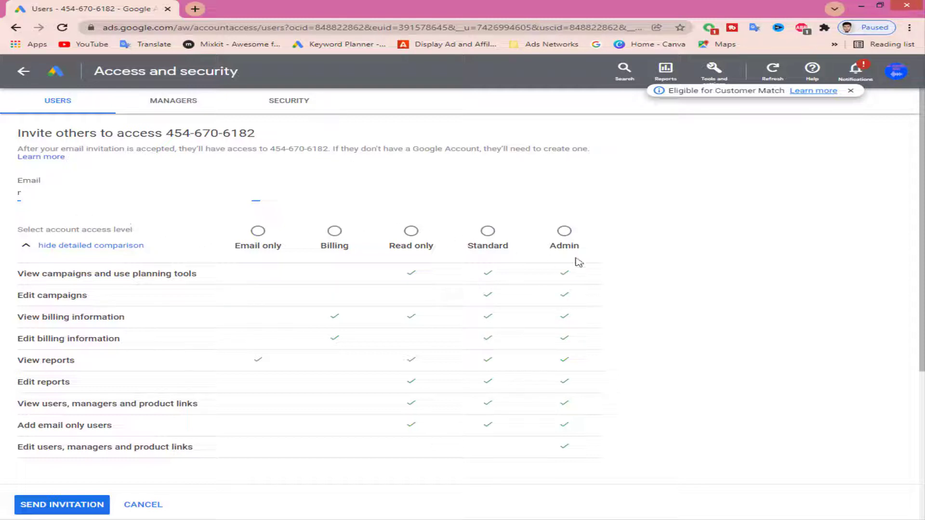
Step: Give the invitee the Admin access level and send the invitation
click(564, 232)
scroll(212, 411, down, 2)
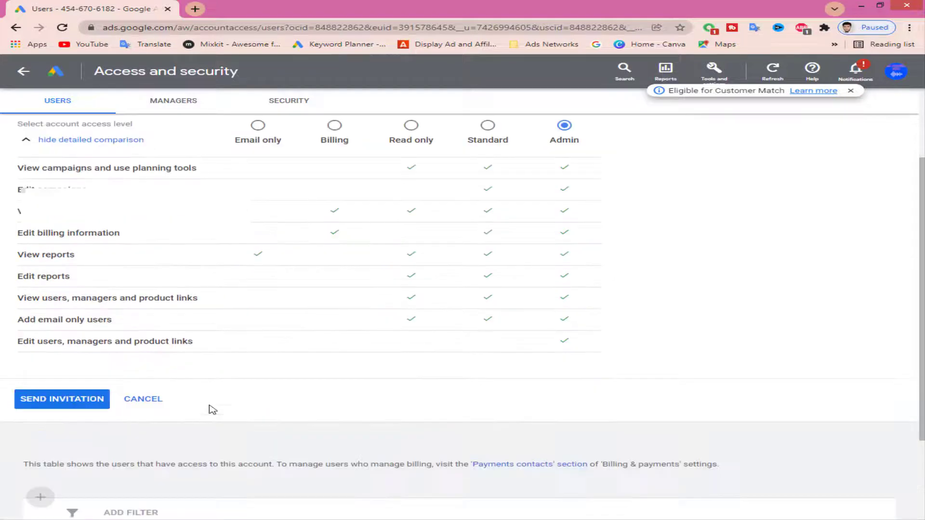
click(76, 408)
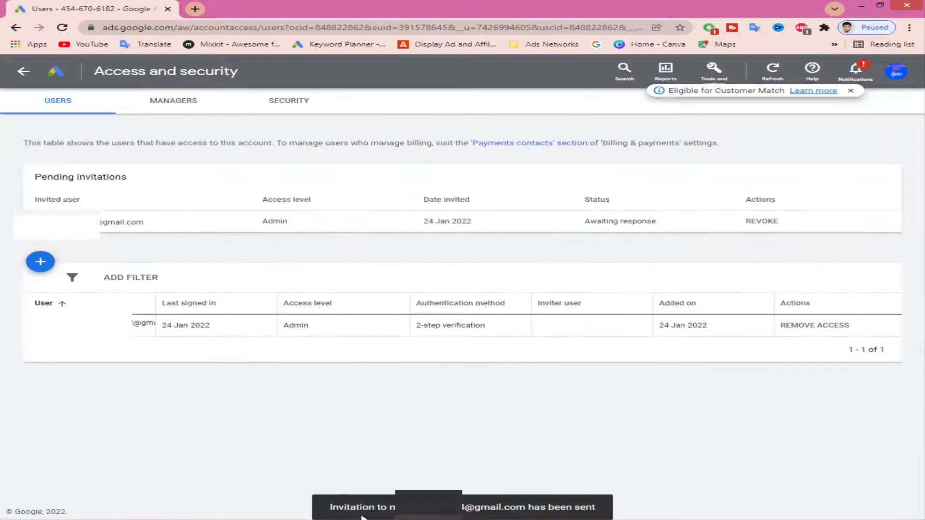
drag(348, 508, 539, 512)
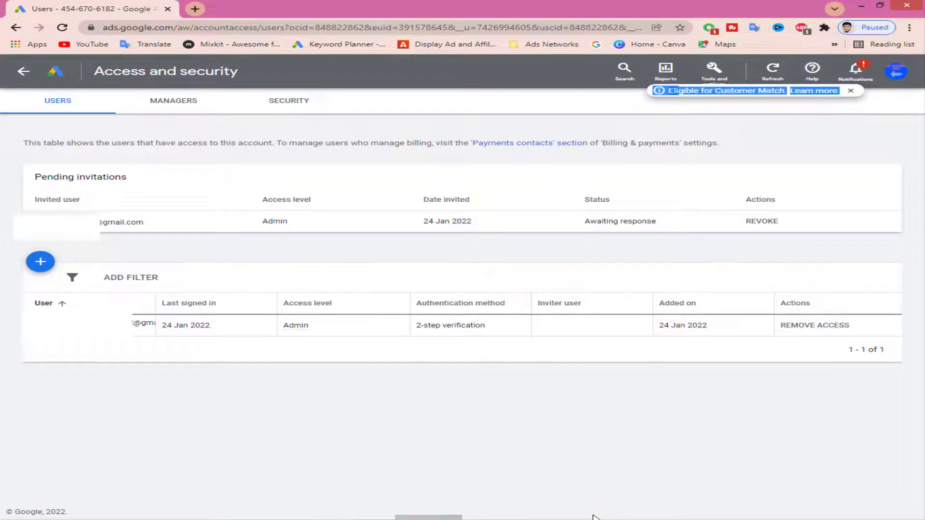
click(556, 456)
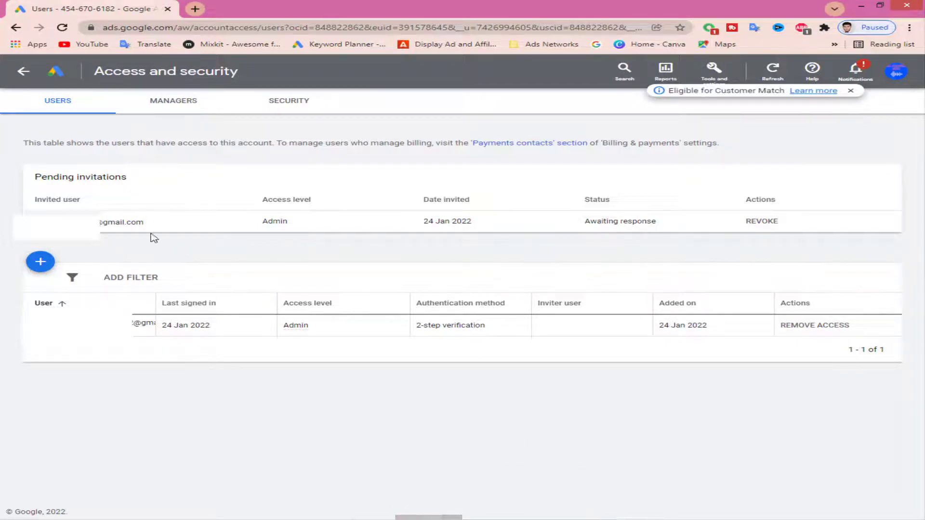
drag(38, 179, 139, 185)
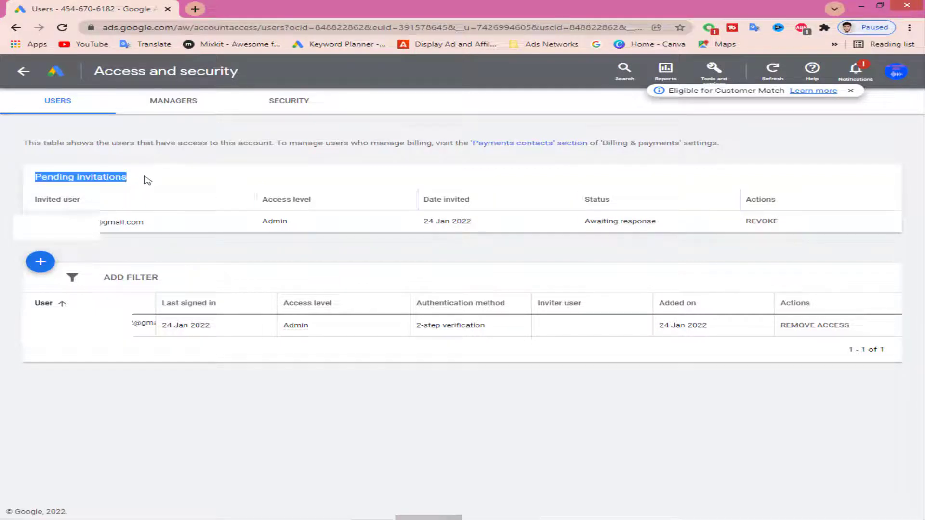
click(145, 180)
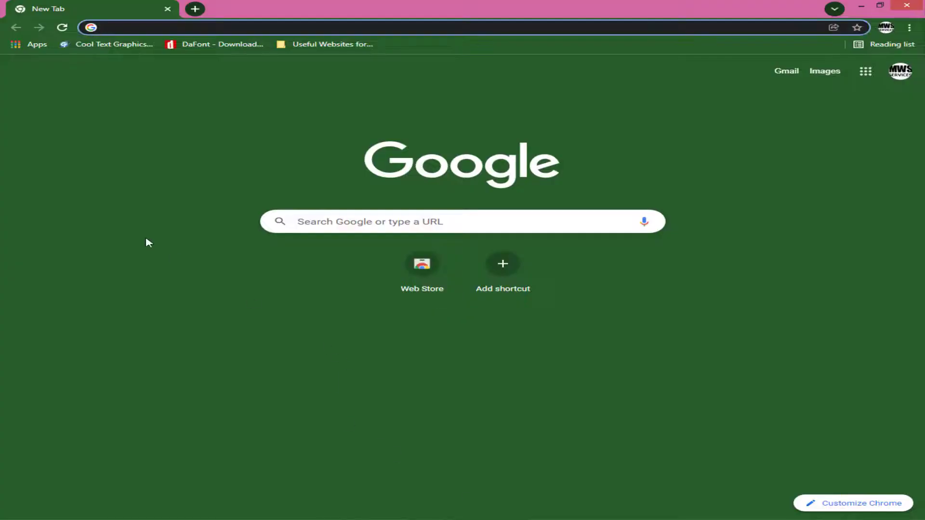
Step: In the invited user's browser window, open Gmail and the Google Ads email about accepting the account invitation
click(152, 159)
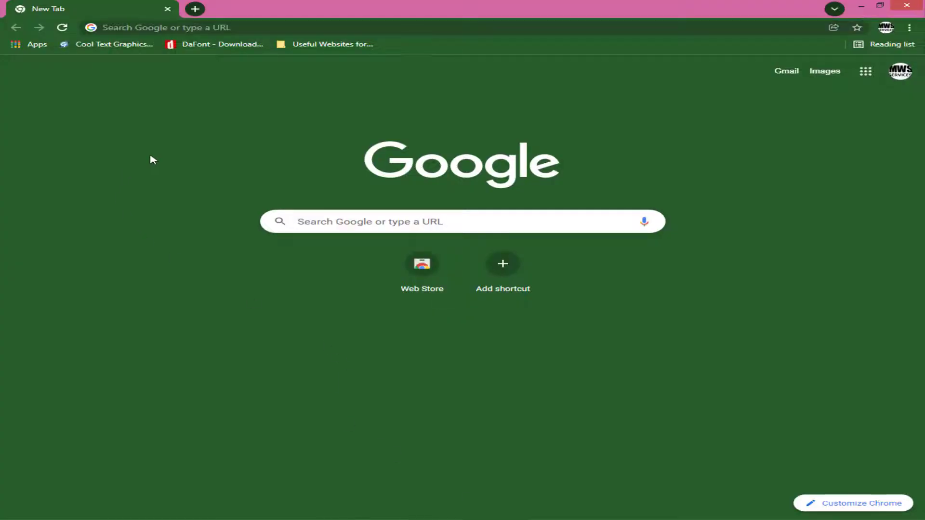
click(785, 74)
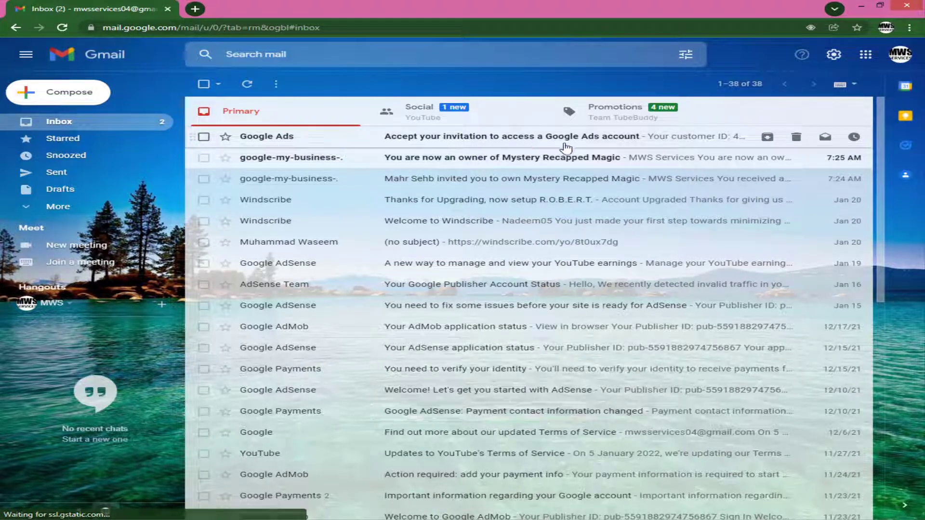
click(460, 140)
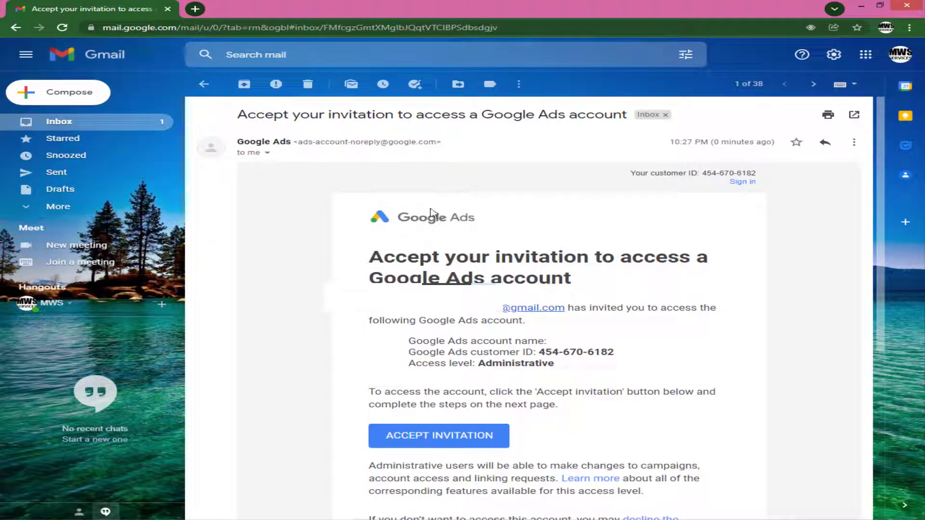
drag(376, 259, 639, 274)
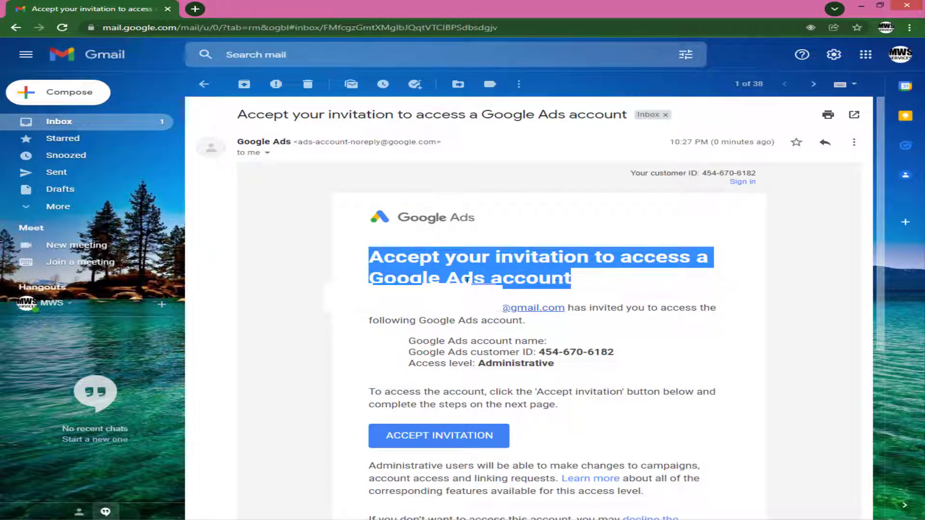
click(479, 330)
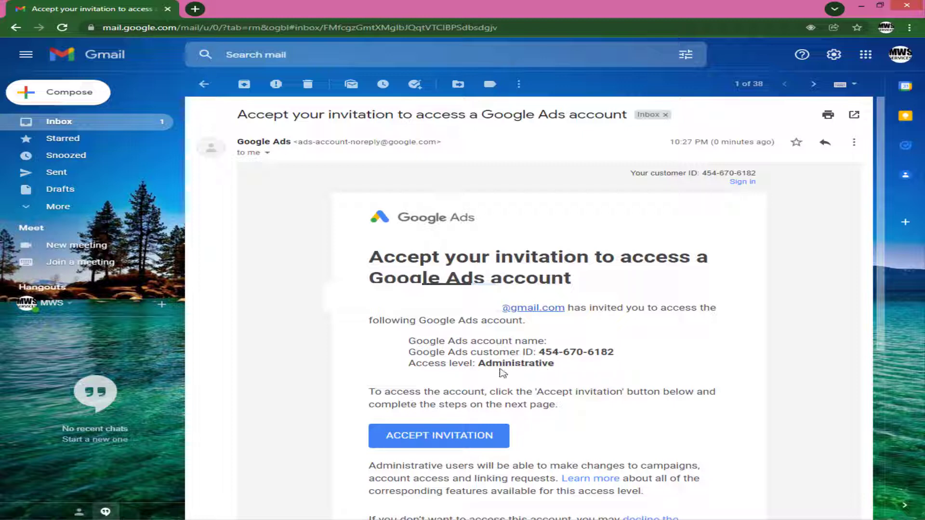
Step: Accept the invitation from the email and continue through the welcome page to Google Ads
click(439, 441)
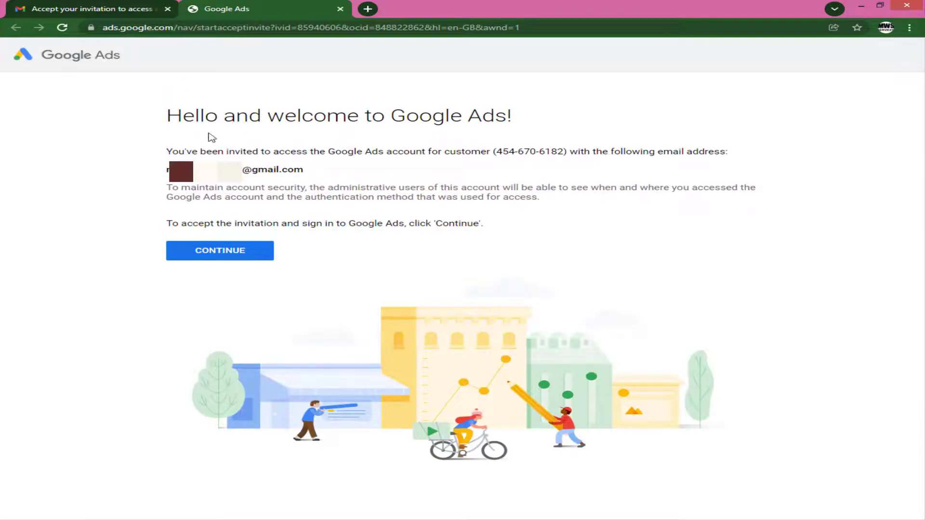
drag(170, 118, 515, 133)
click(225, 153)
drag(174, 153, 466, 163)
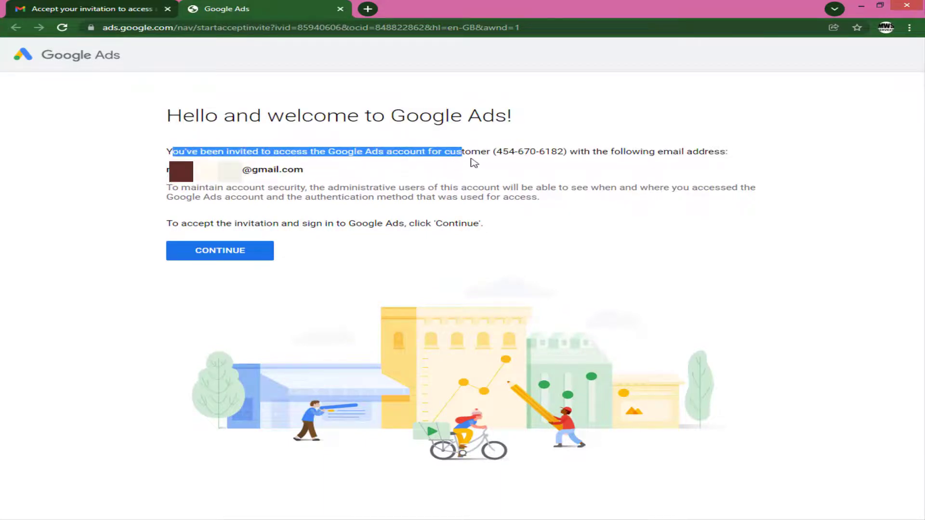
click(526, 153)
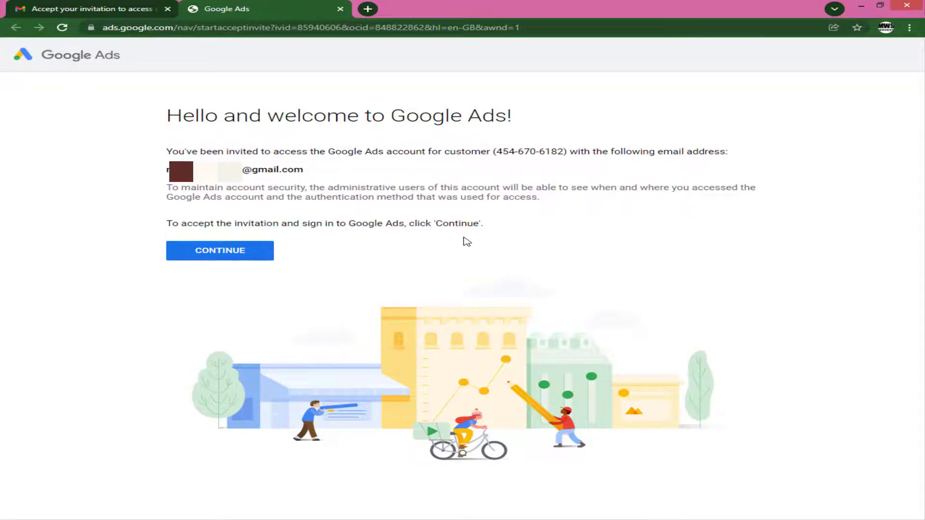
click(237, 251)
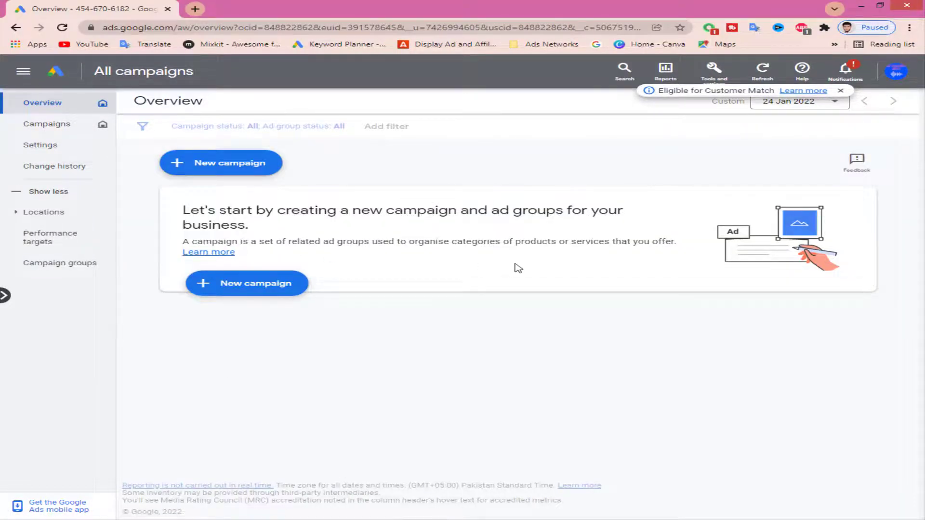
Step: Switch back to the original owner's Google Ads window, open Access and security, and reload the user list
click(723, 77)
click(683, 130)
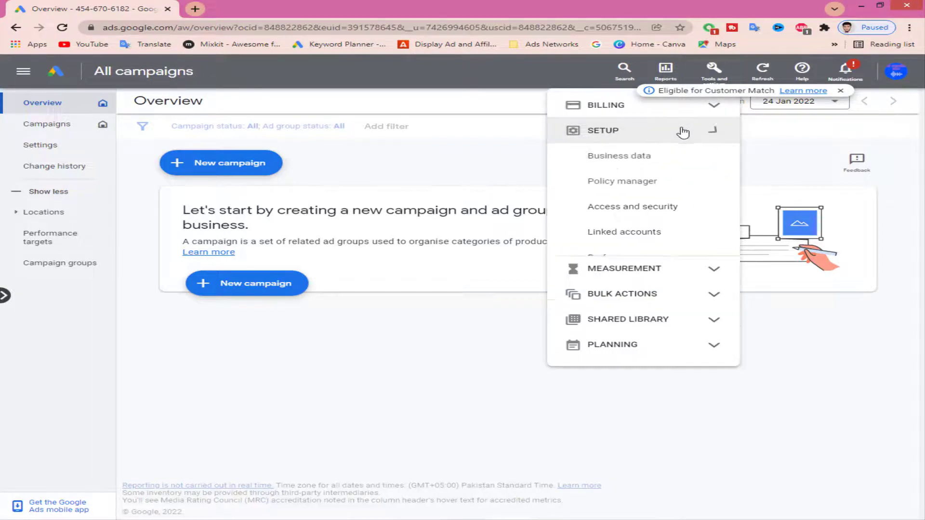
click(634, 212)
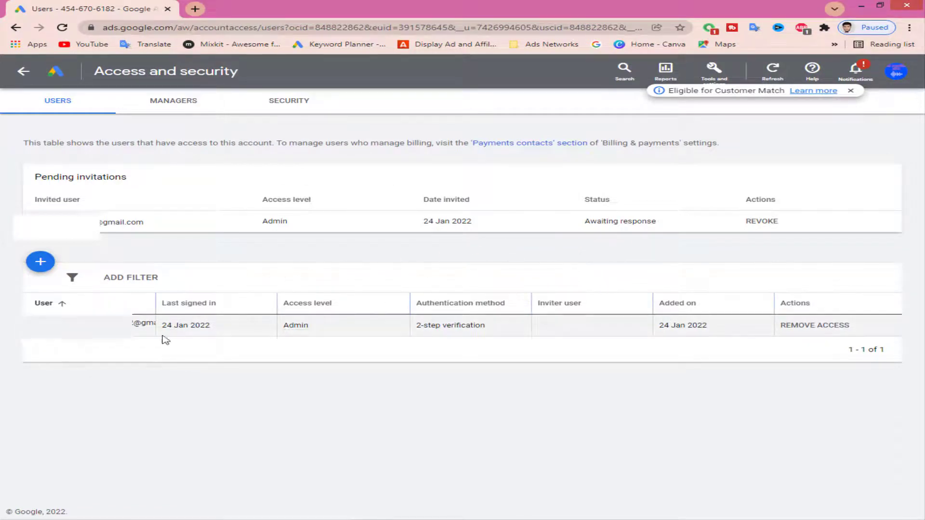
click(61, 27)
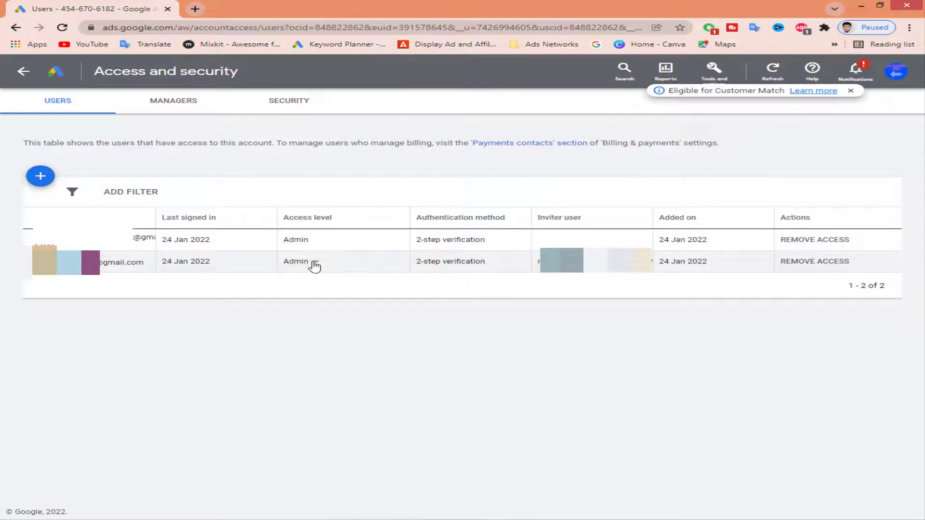
Step: Check which access levels can be assigned to the newly added user, leaving the current one selected
mouse_move(305, 268)
click(317, 265)
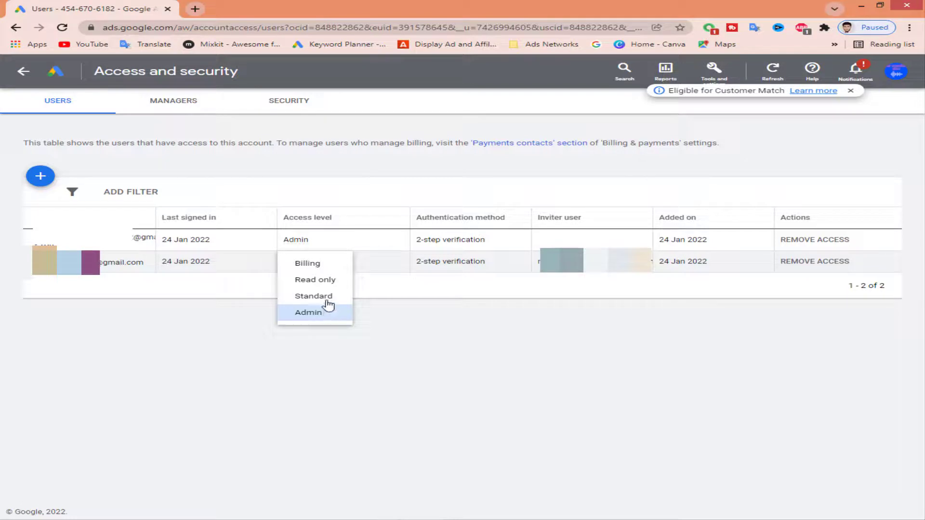
click(371, 322)
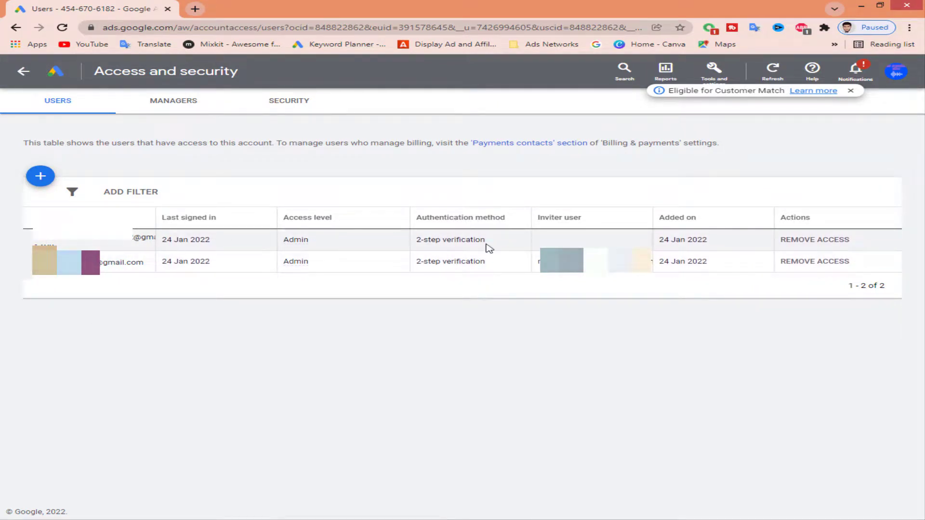
Step: Remove the original owner's own access to the Google Ads account, confirm the removal and dismiss the sign-out dialog
click(815, 245)
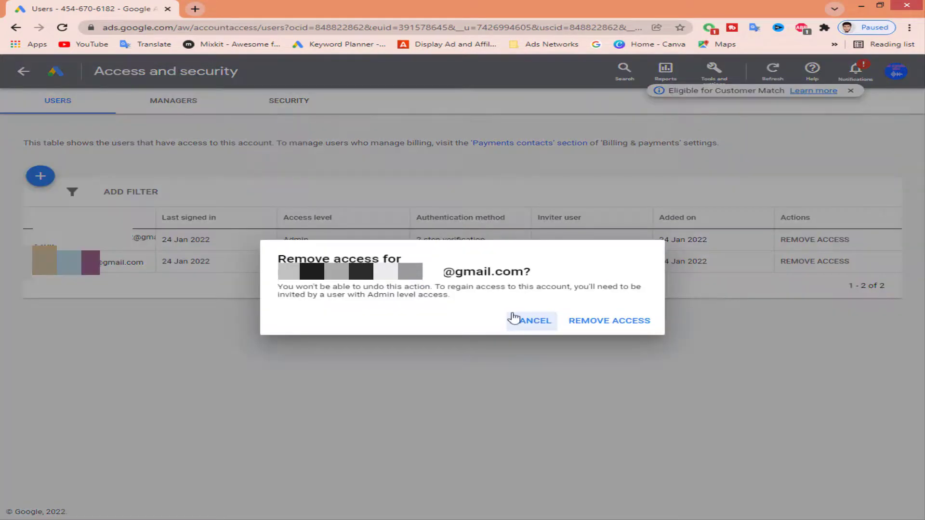
drag(281, 259, 377, 259)
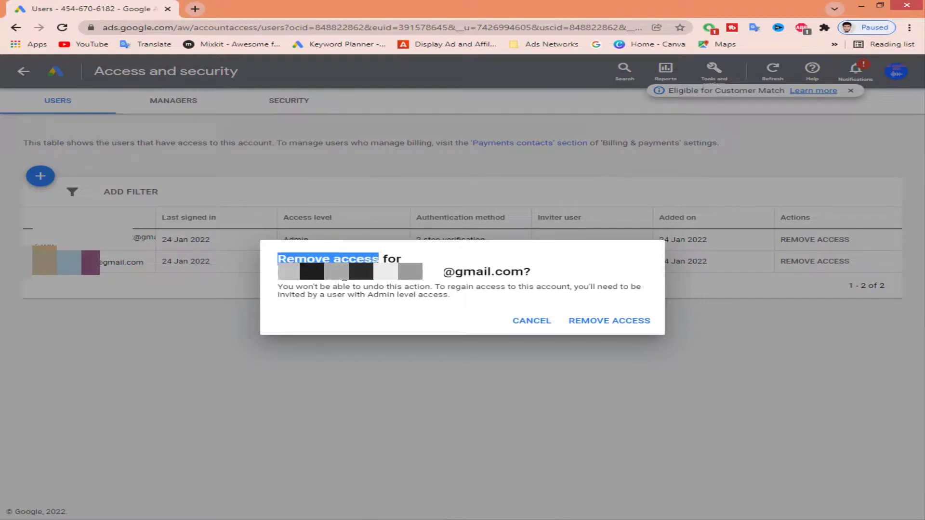
click(381, 280)
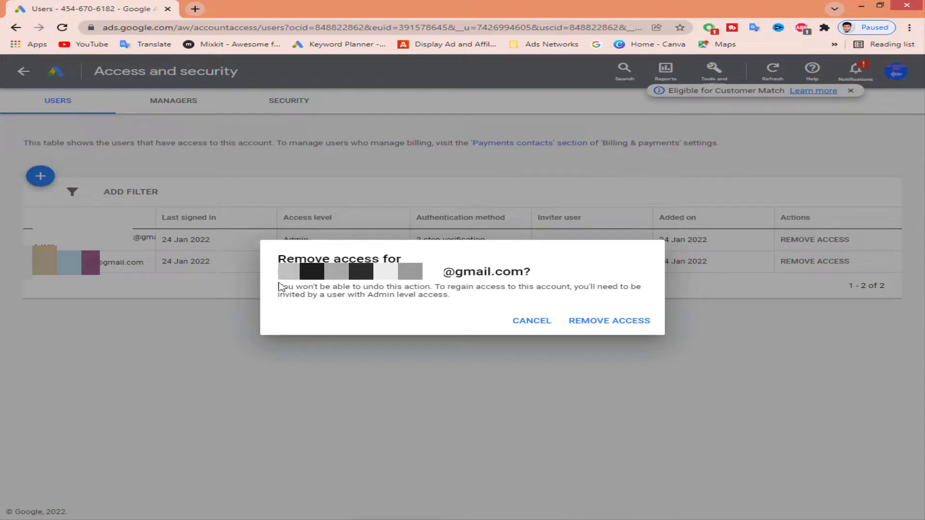
drag(281, 288, 358, 309)
click(519, 290)
drag(469, 298, 315, 286)
click(610, 321)
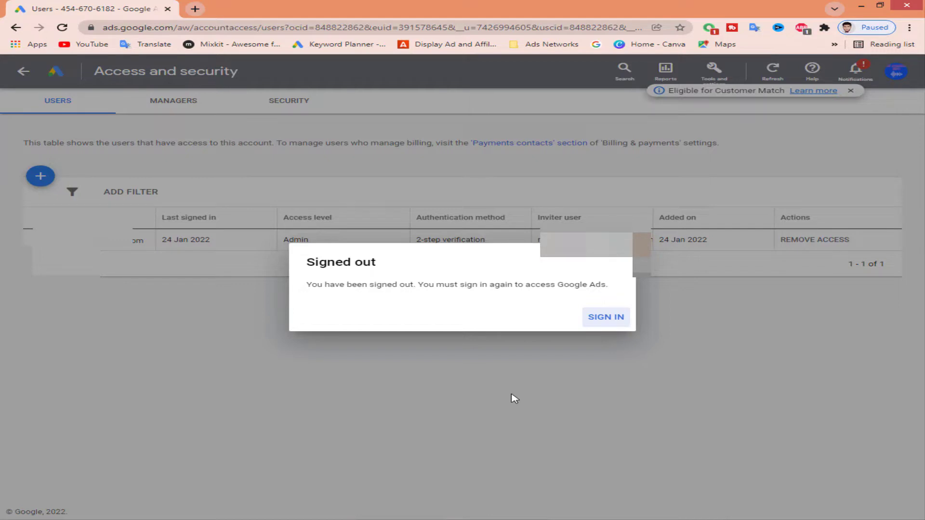
click(612, 323)
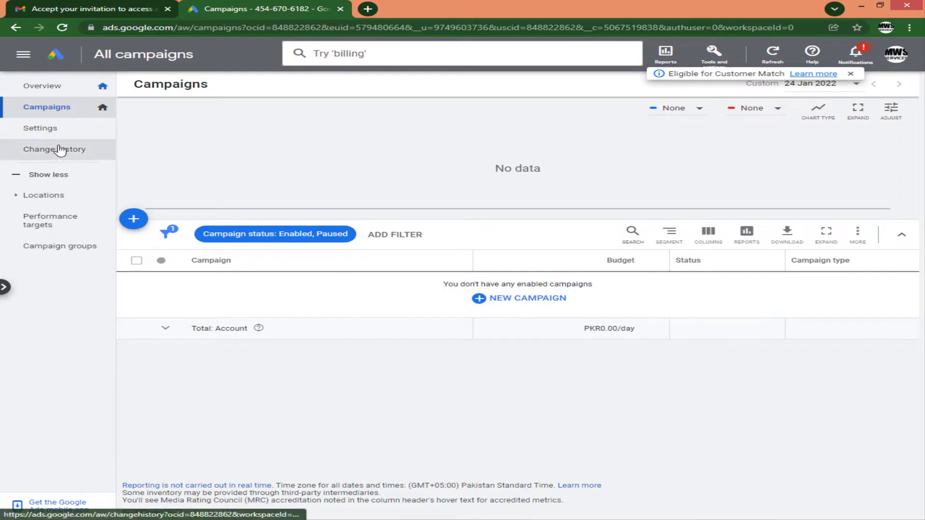
Step: In the new admin's Google Ads window, open the account's Access and security page
click(713, 52)
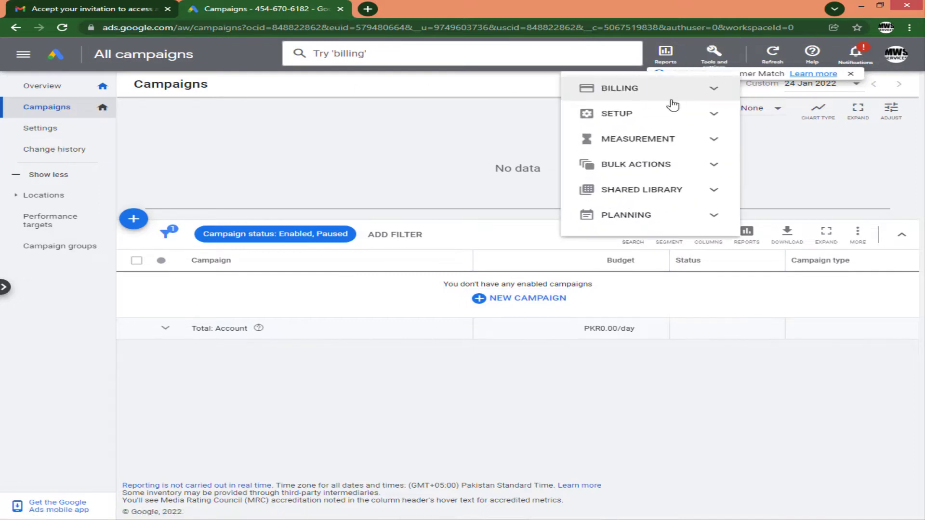
click(647, 125)
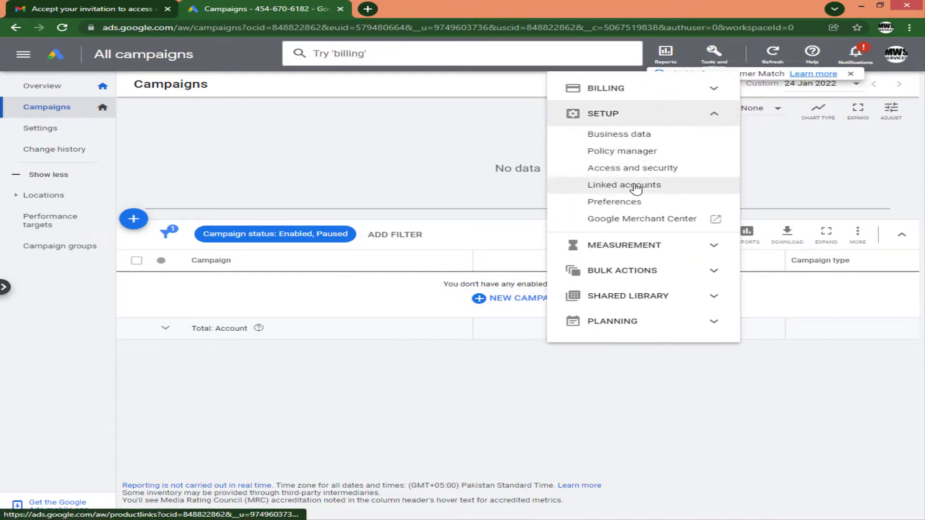
click(641, 170)
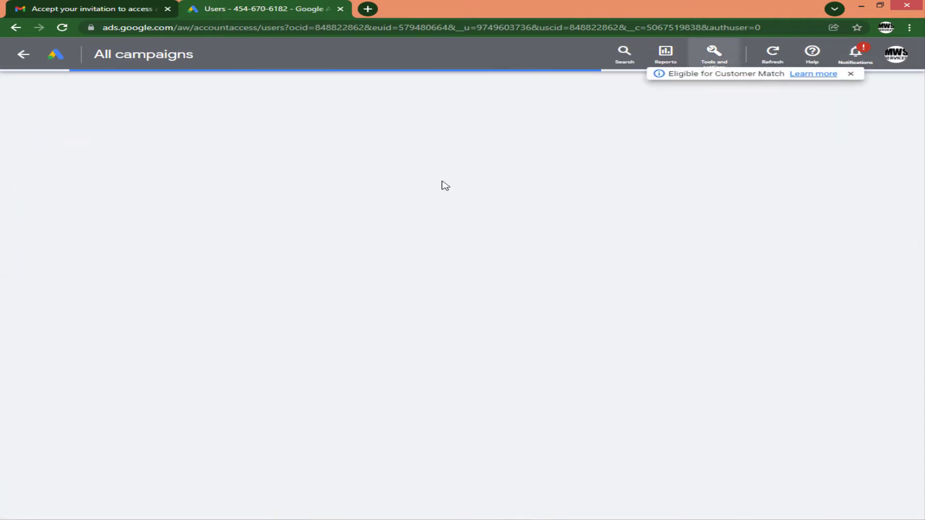